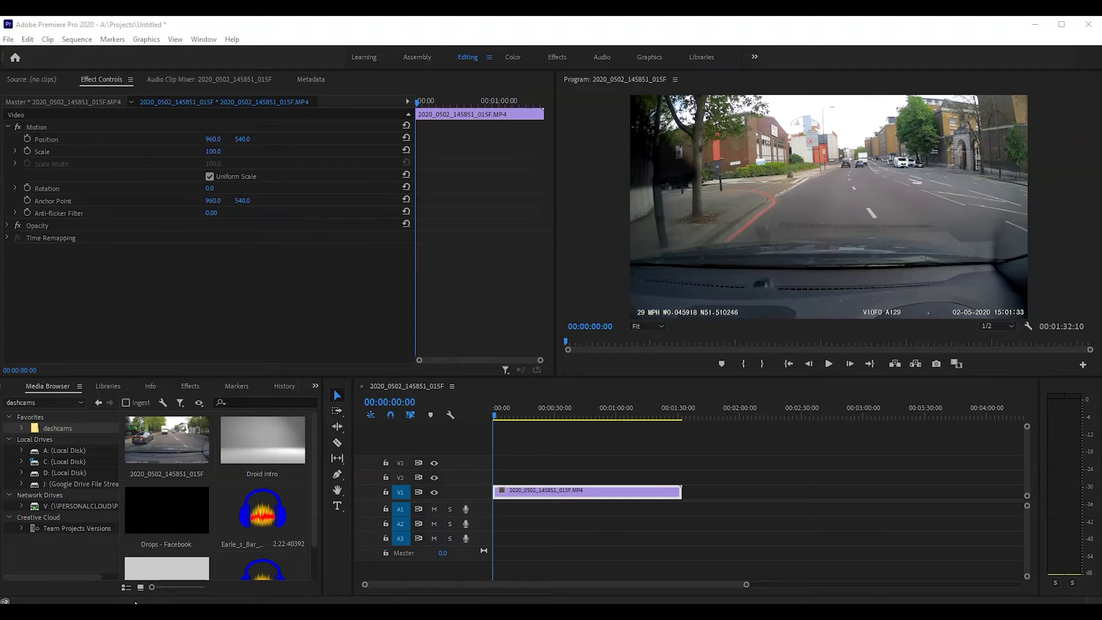
# Examine the first seconds of the clip to find where the blue car's number plate comes into view
pyautogui.click(495, 414)
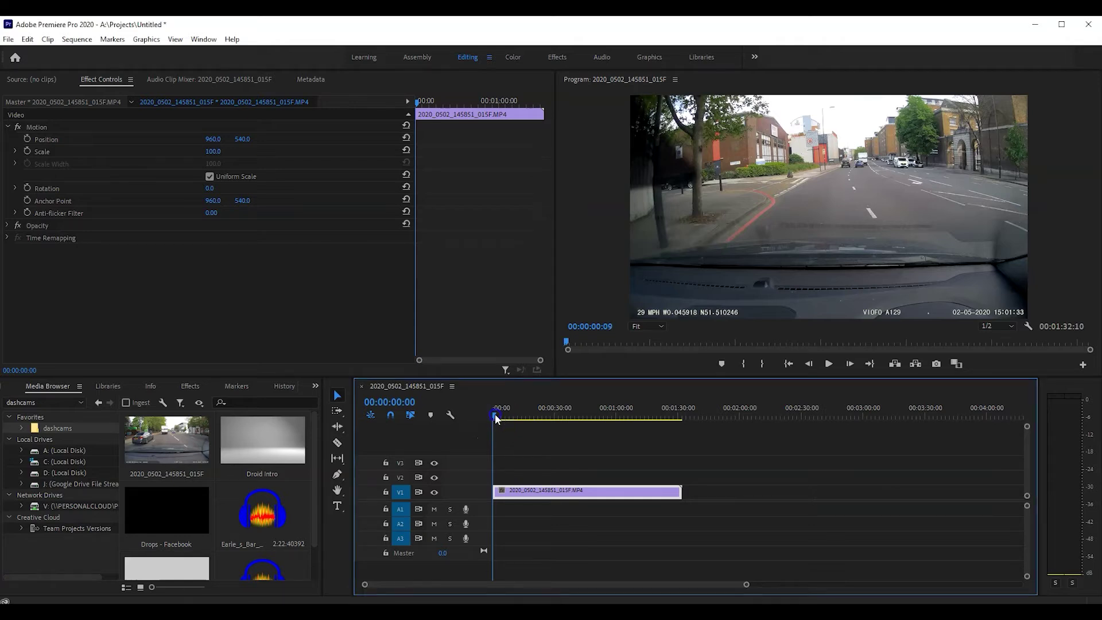
pyautogui.moveTo(496, 414); pyautogui.dragTo(505, 417)
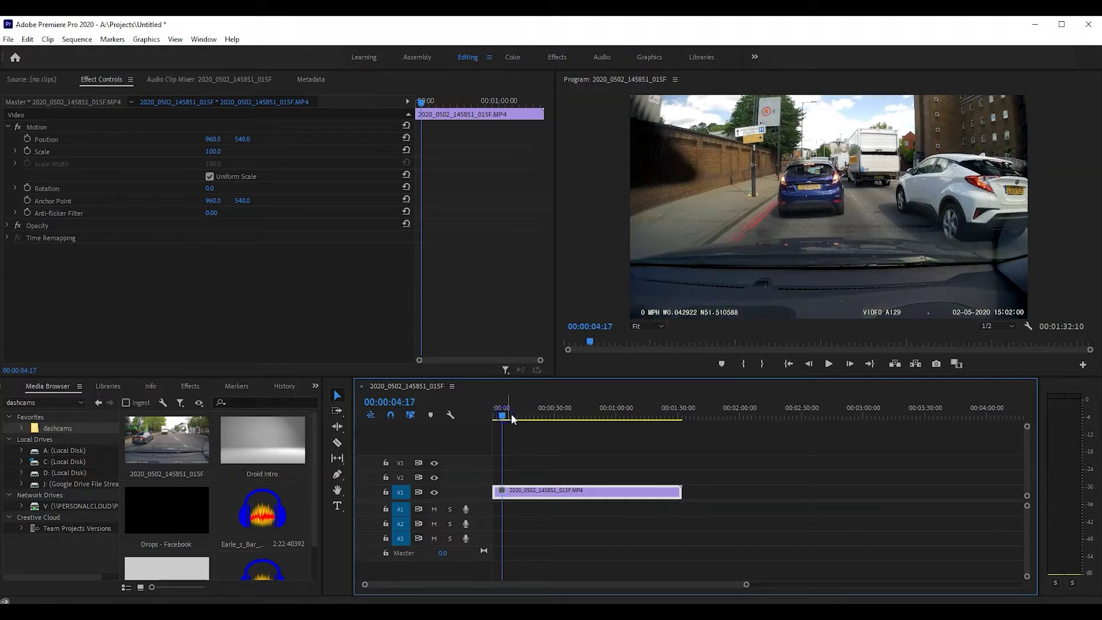
pyautogui.click(808, 365)
pyautogui.click(809, 365)
pyautogui.click(808, 365)
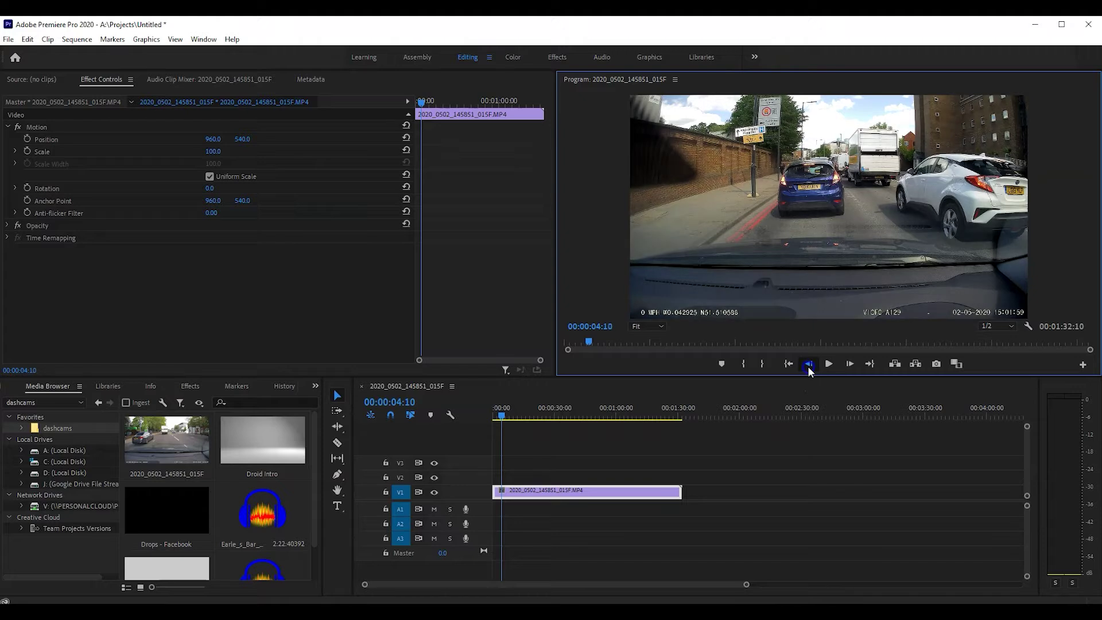
pyautogui.click(808, 365)
pyautogui.click(809, 365)
pyautogui.click(808, 365)
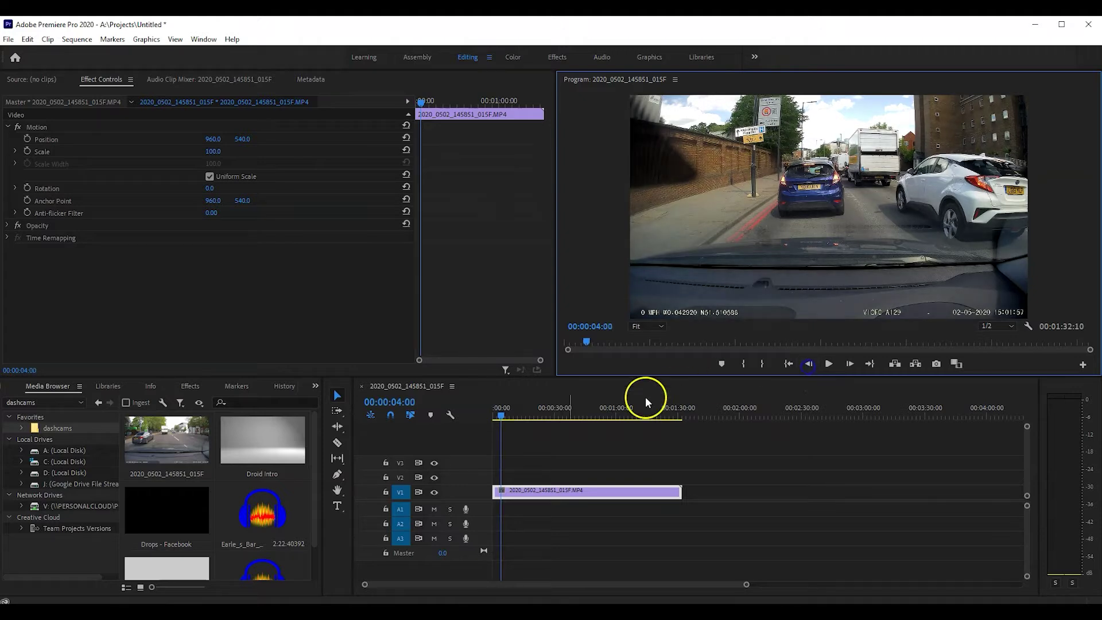
# Split the dashcam clip on V1 at 00:00:02:17 with the Razor tool
pyautogui.moveTo(504, 417); pyautogui.dragTo(498, 417)
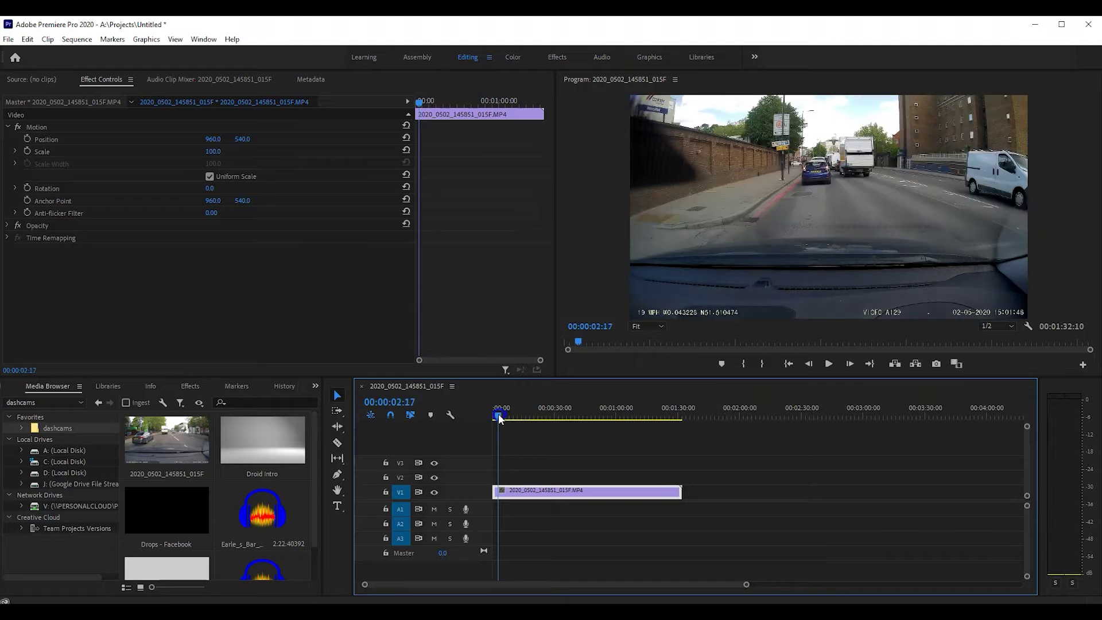
pyautogui.moveTo(746, 585); pyautogui.dragTo(579, 585)
pyautogui.click(336, 443)
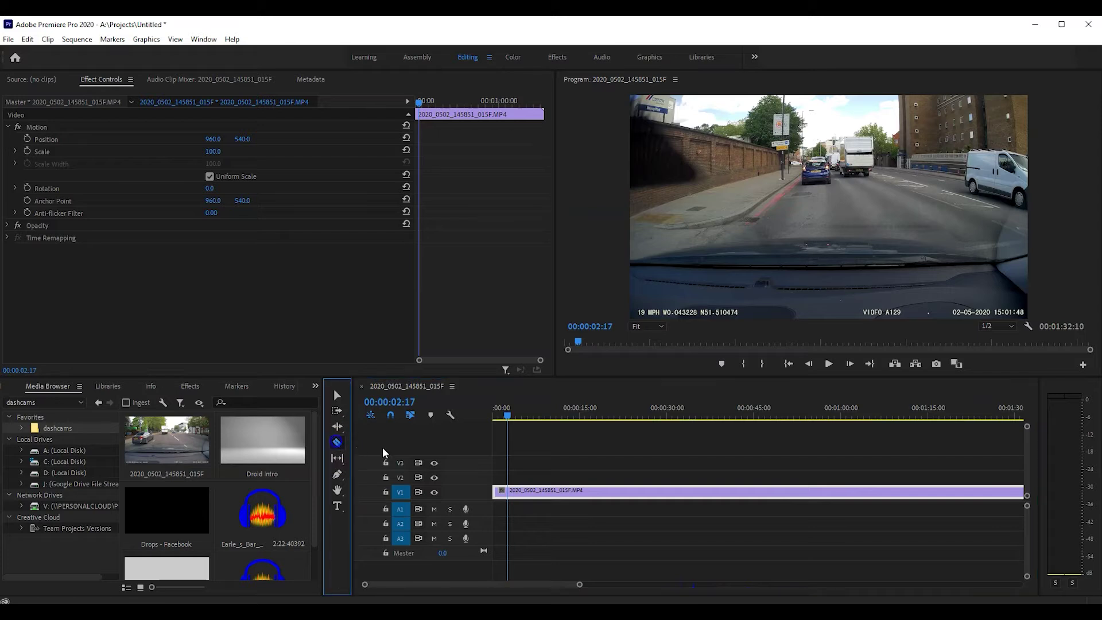
pyautogui.click(507, 492)
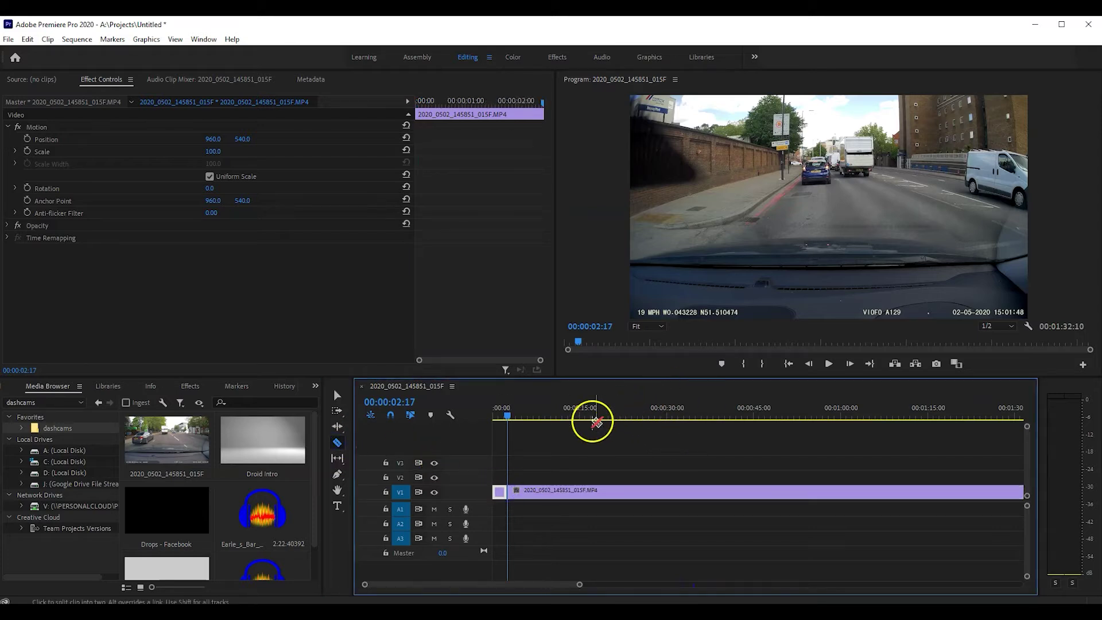
# Split the remaining clip on V1 again at 00:00:07:23, isolating the section with the blue car
pyautogui.click(511, 416)
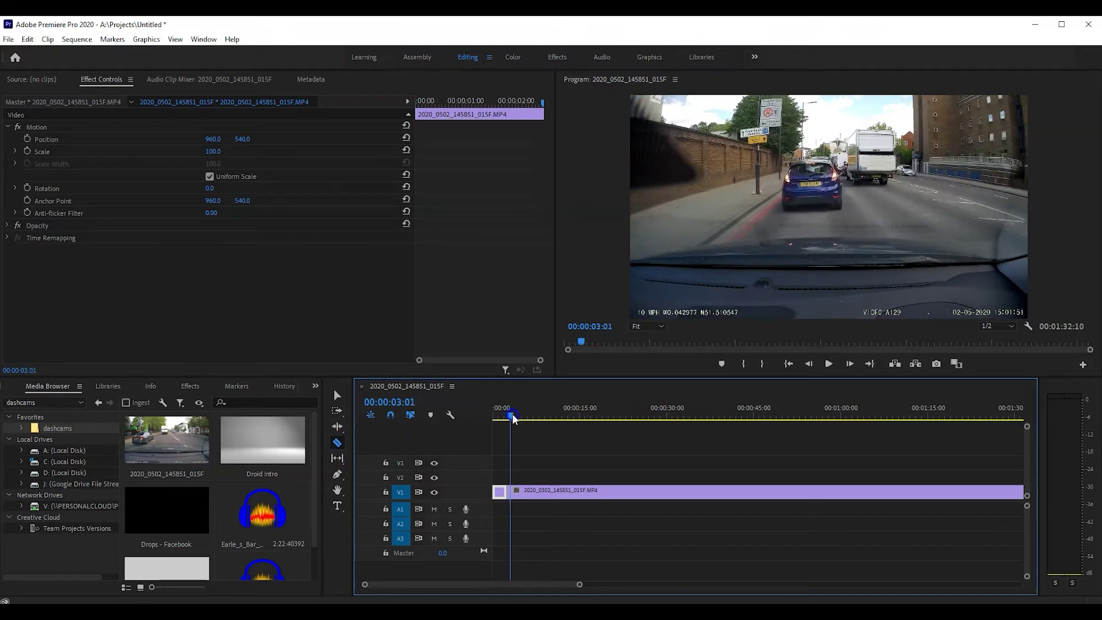
pyautogui.moveTo(512, 418); pyautogui.dragTo(542, 422)
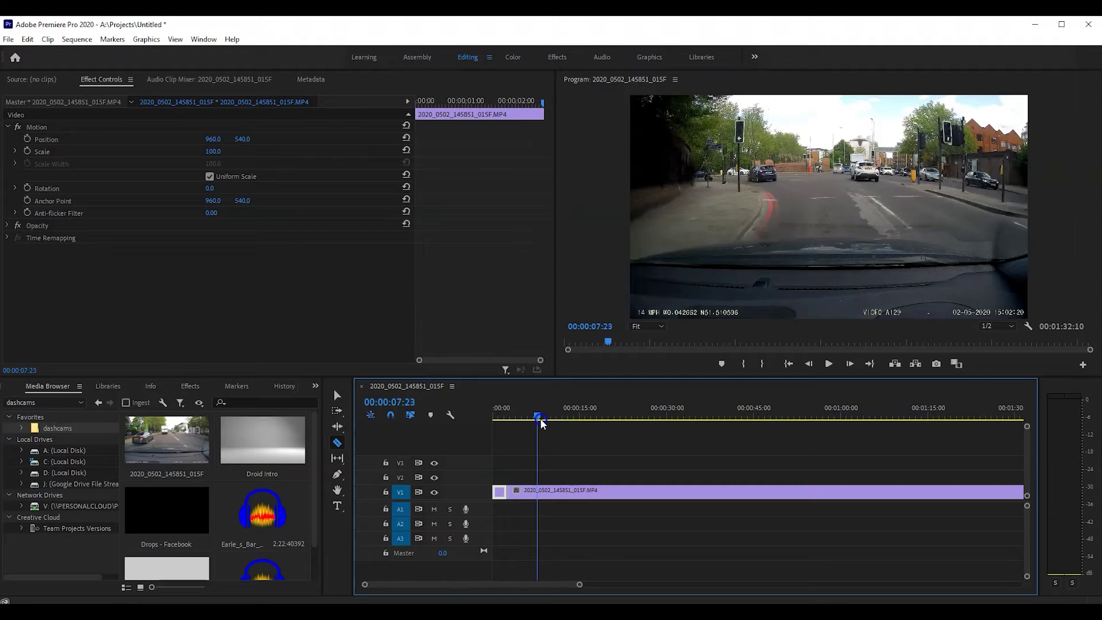
pyautogui.click(337, 444)
pyautogui.click(539, 492)
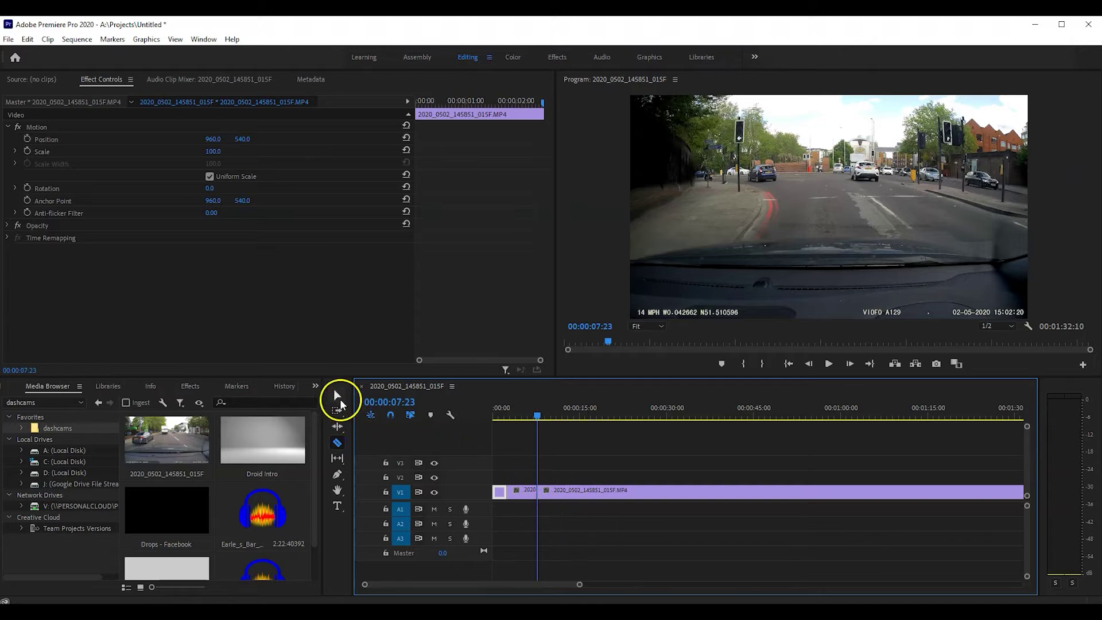
# Apply the Stylize Mosaic video effect to the middle clip segment, with the playhead near its start at 00:00:02:19
pyautogui.click(339, 396)
pyautogui.click(523, 495)
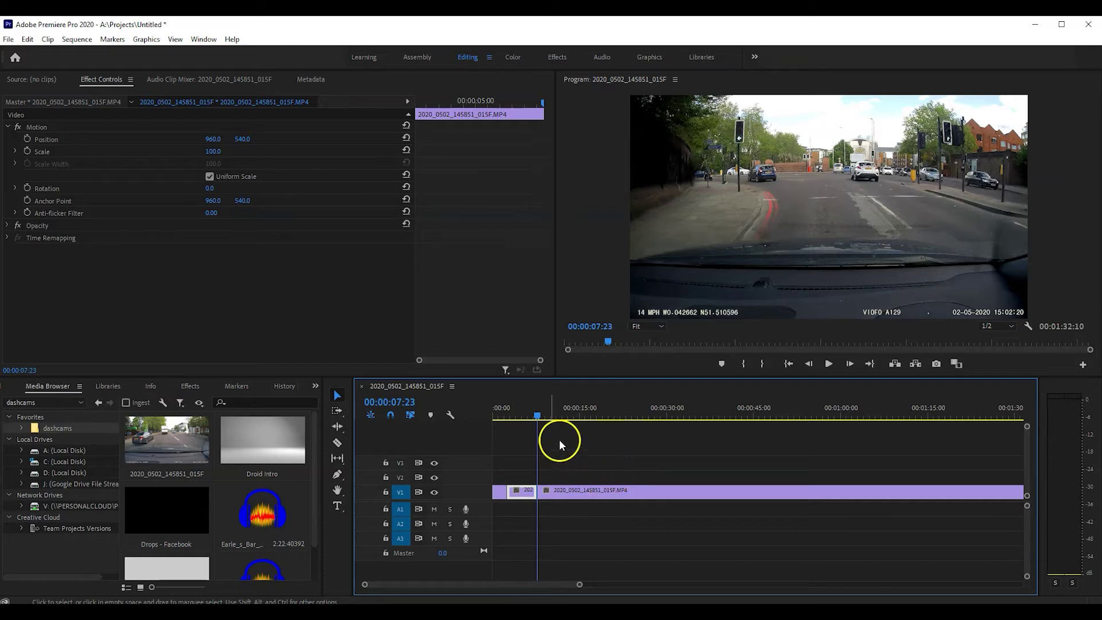
pyautogui.moveTo(538, 415); pyautogui.dragTo(509, 420)
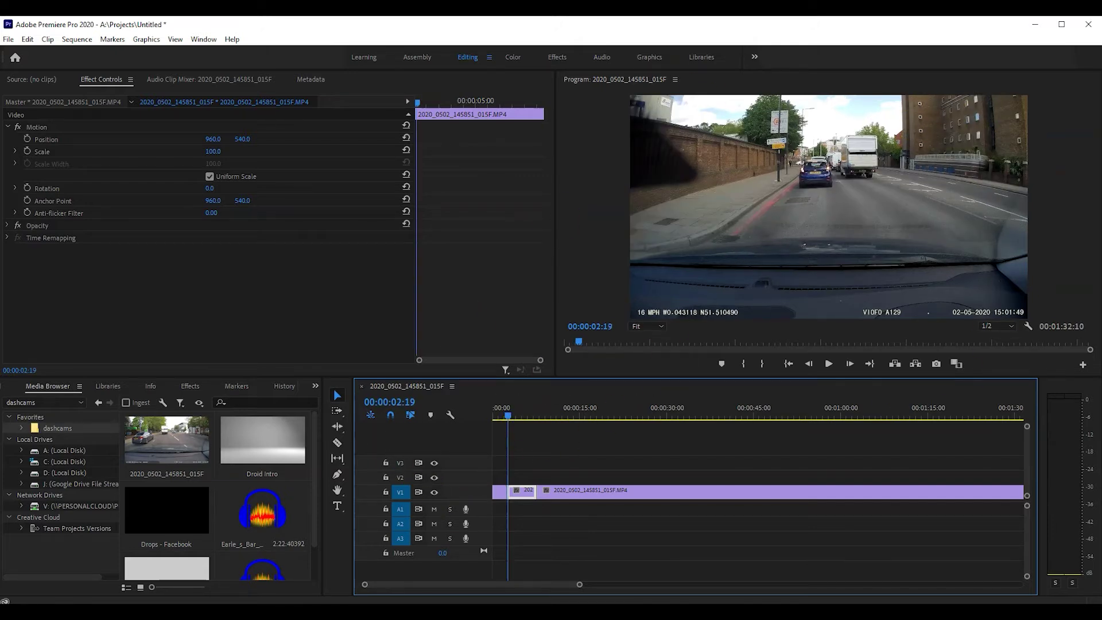
pyautogui.click(556, 57)
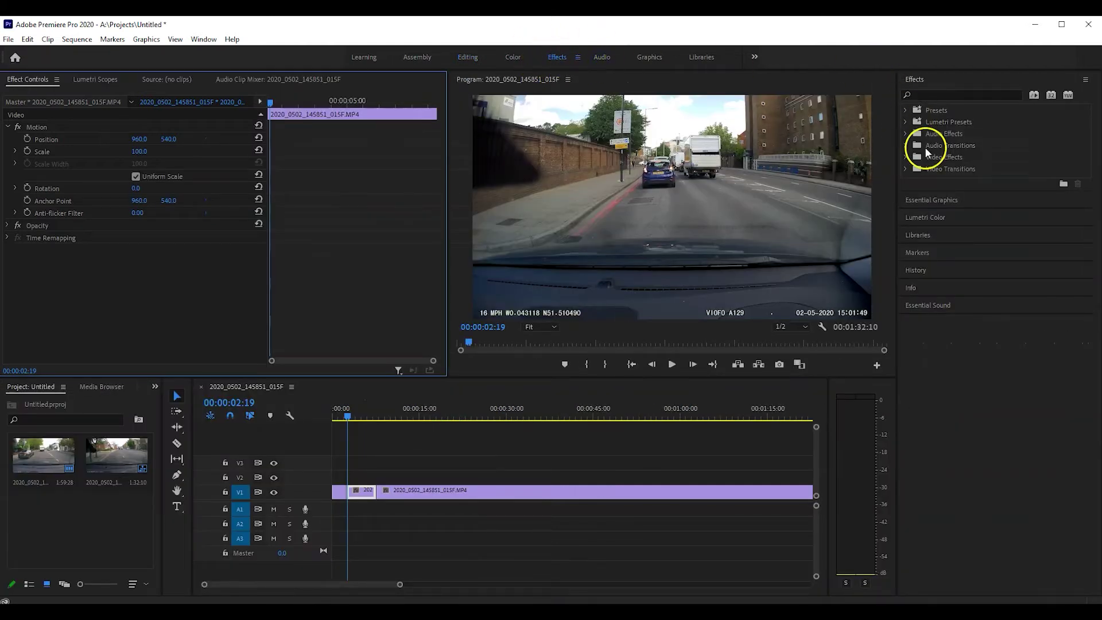
pyautogui.click(910, 157)
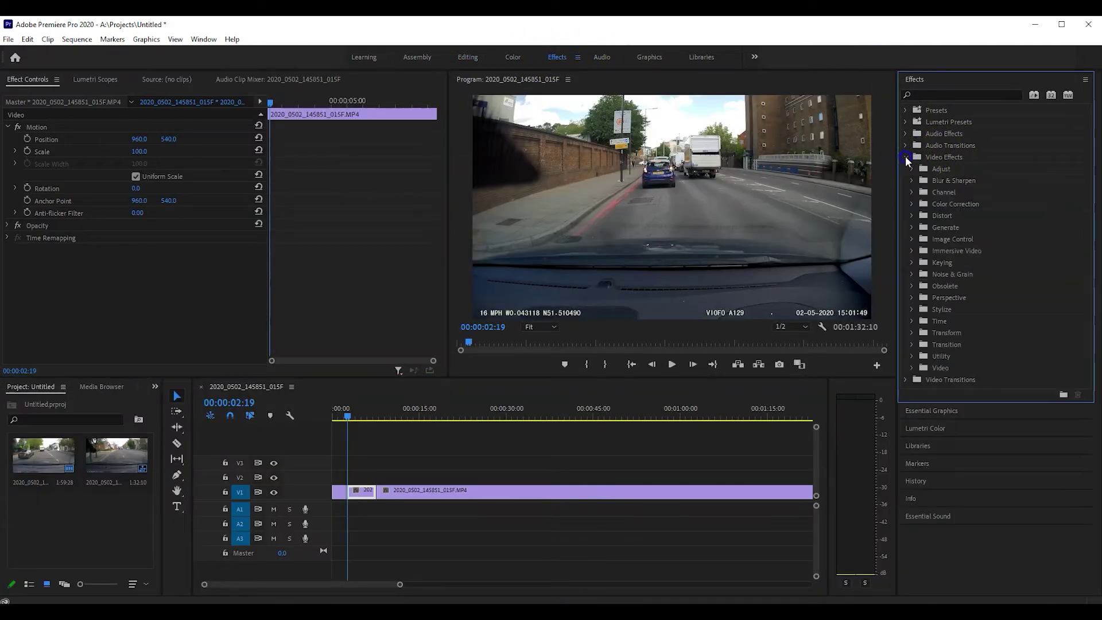
pyautogui.click(914, 309)
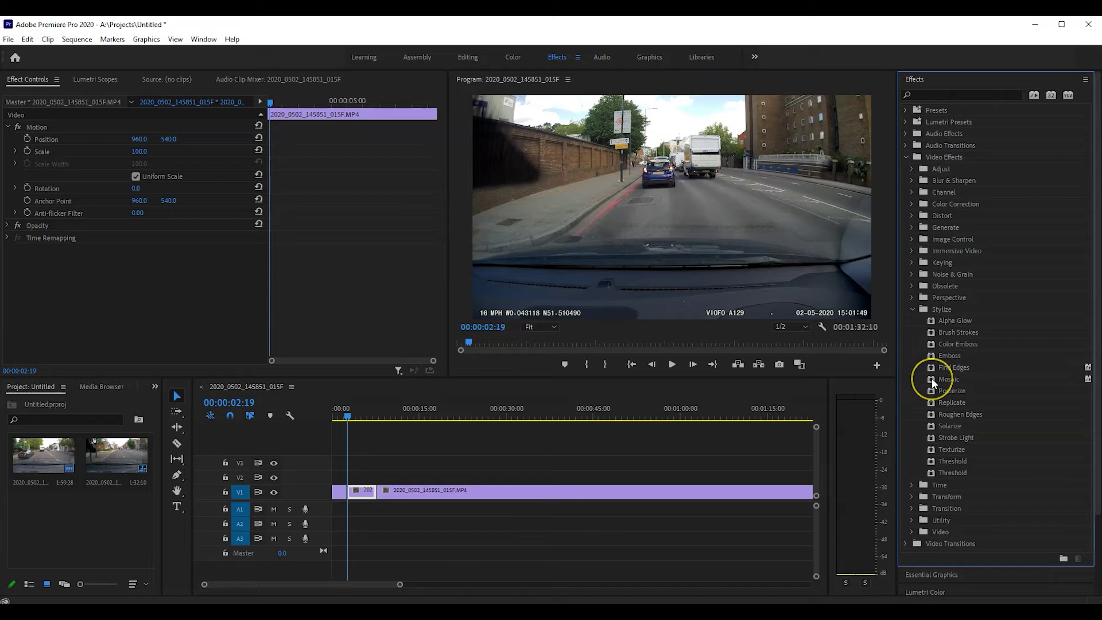
pyautogui.moveTo(934, 384); pyautogui.dragTo(368, 495)
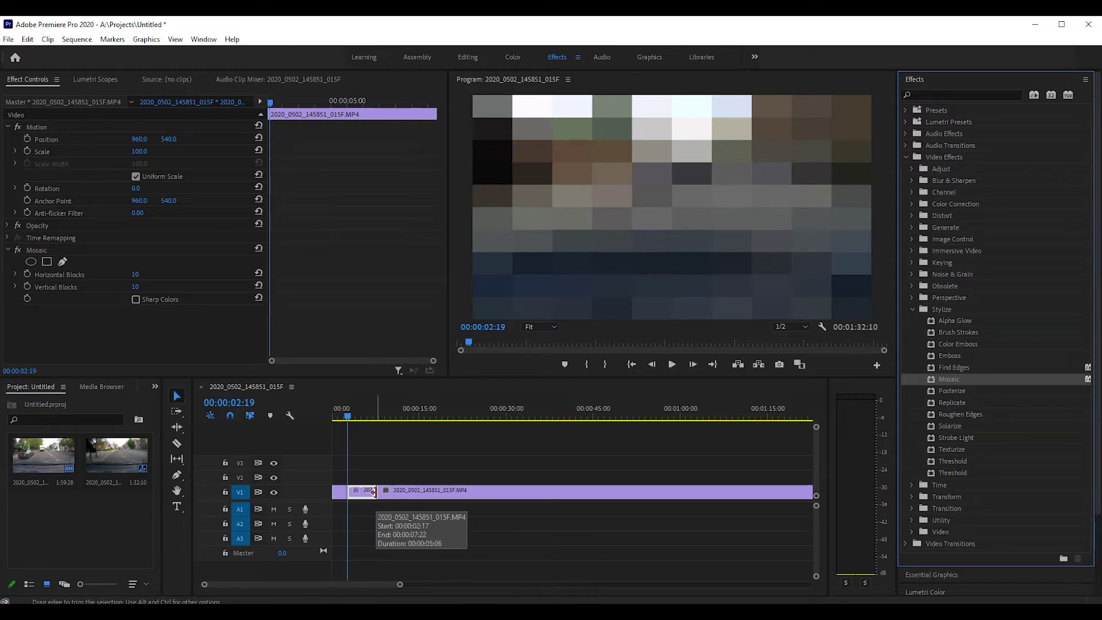
pyautogui.click(542, 445)
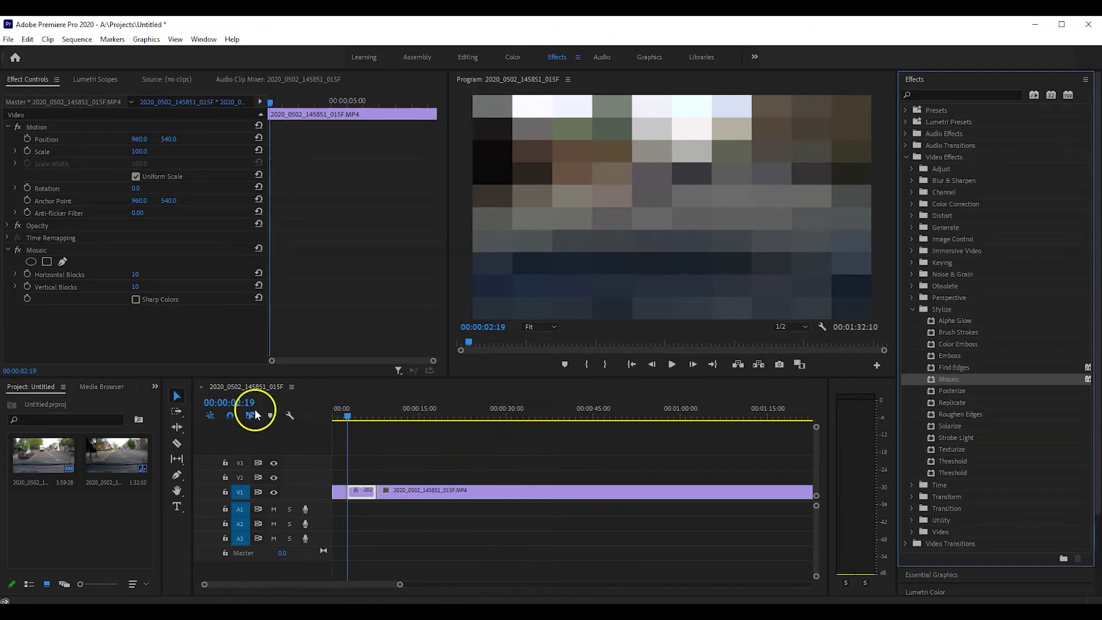
# Turn off the Mosaic effect on the middle segment so the underlying footage can be seen for masking
pyautogui.moveTo(198, 330); pyautogui.dragTo(24, 253)
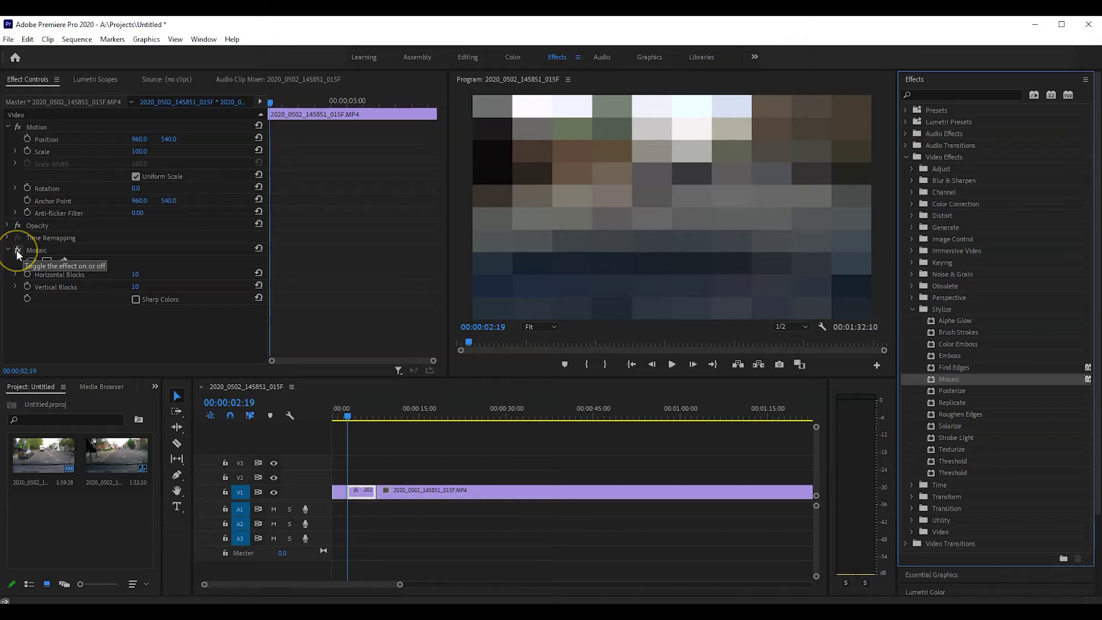
pyautogui.click(17, 251)
pyautogui.moveTo(489, 206); pyautogui.dragTo(608, 375)
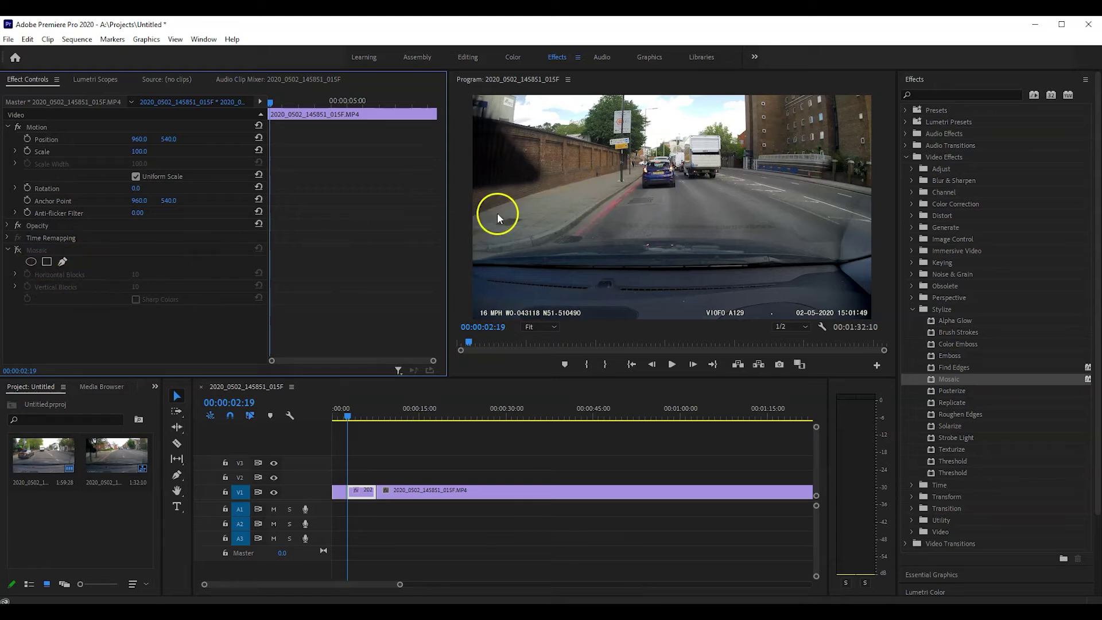
# Add a rectangular mask to the Mosaic effect, move it over the blue car and shrink it around the car's rear
pyautogui.click(47, 262)
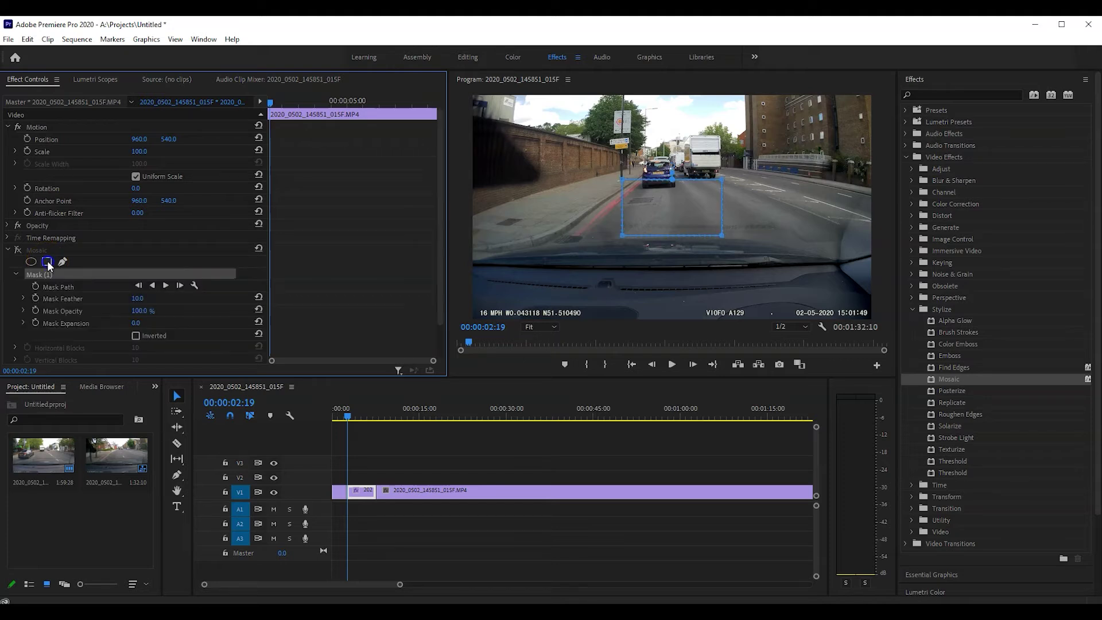
pyautogui.click(660, 217)
pyautogui.moveTo(666, 218); pyautogui.dragTo(665, 182)
pyautogui.click(611, 207)
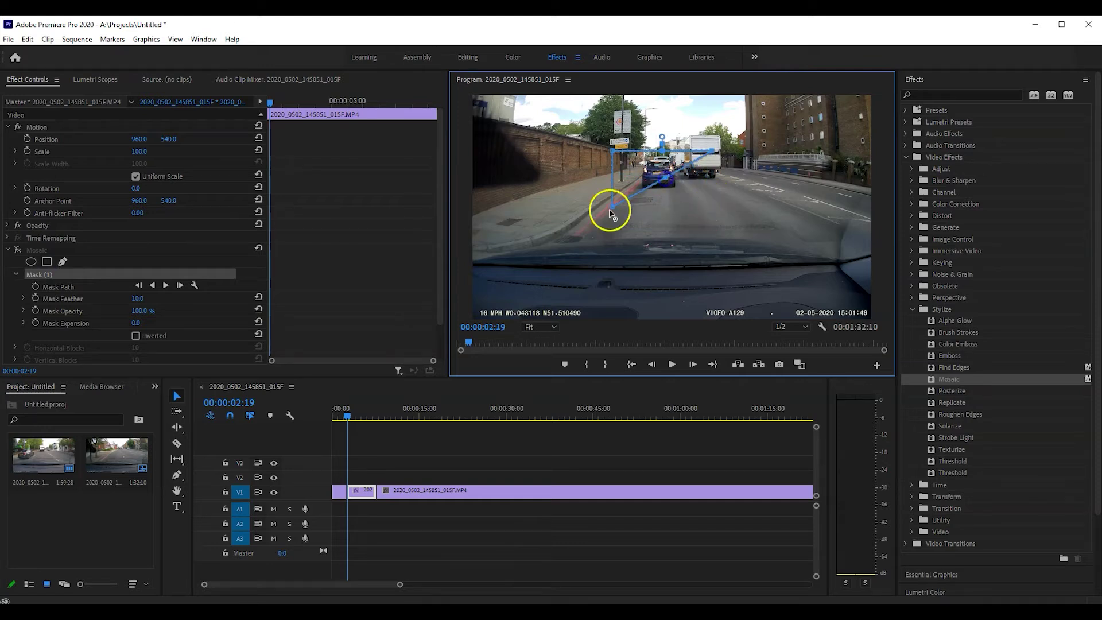
pyautogui.moveTo(614, 210); pyautogui.dragTo(618, 210)
pyautogui.moveTo(613, 152); pyautogui.dragTo(642, 166)
pyautogui.moveTo(707, 153); pyautogui.dragTo(672, 171)
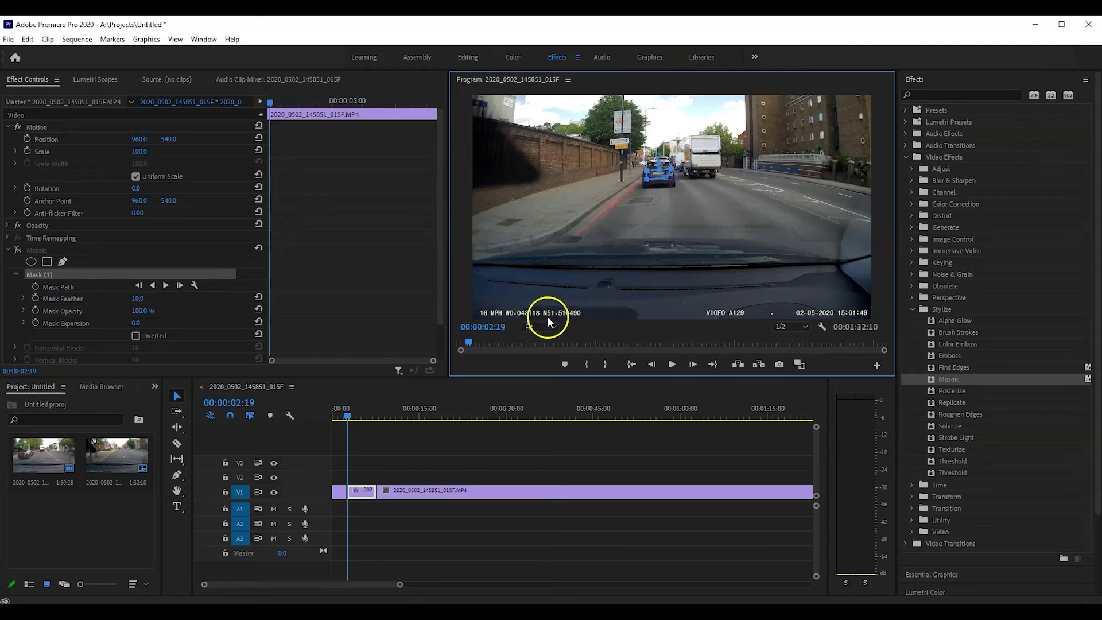
# Tighten the Mosaic mask's corners around the blue car's number plate, viewing the frame at 100%
pyautogui.click(555, 327)
pyautogui.click(542, 404)
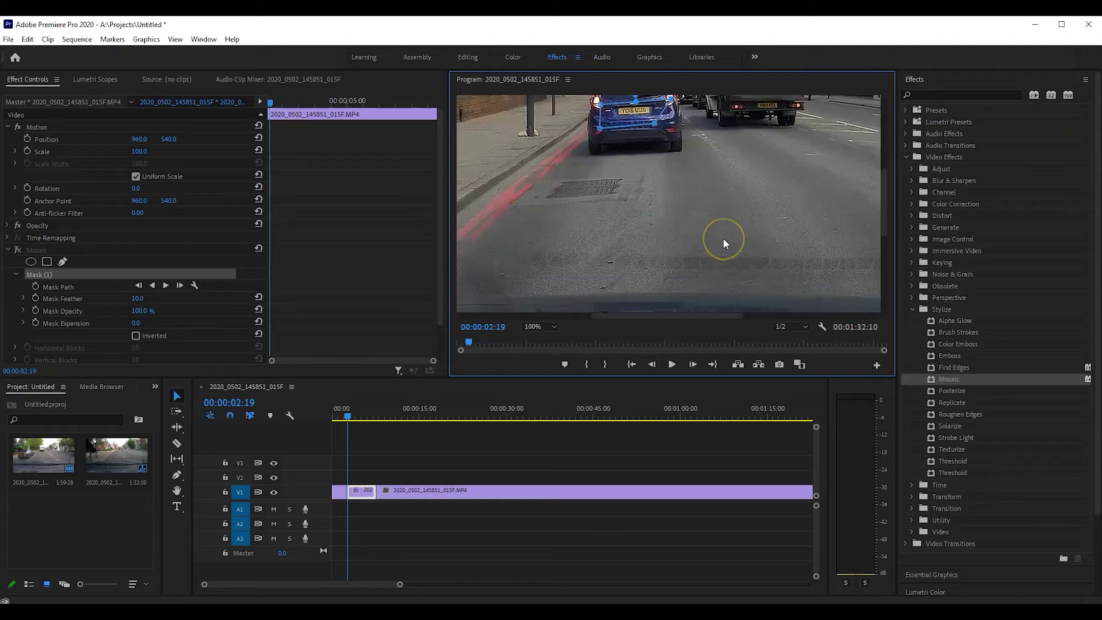
pyautogui.press('h')
pyautogui.moveTo(741, 180); pyautogui.dragTo(790, 240)
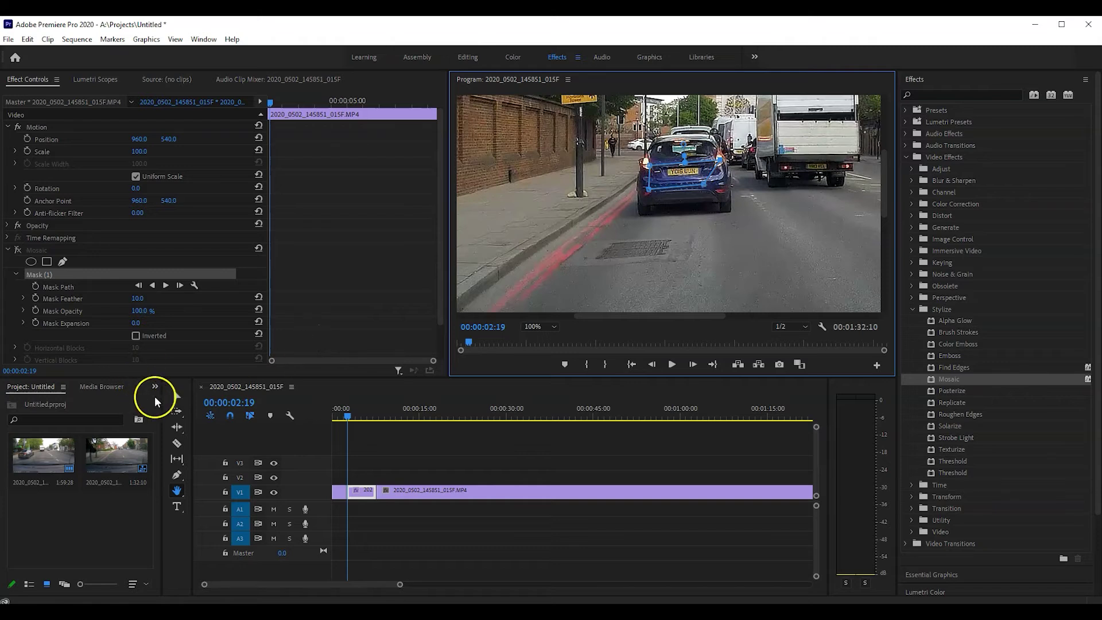
pyautogui.click(187, 395)
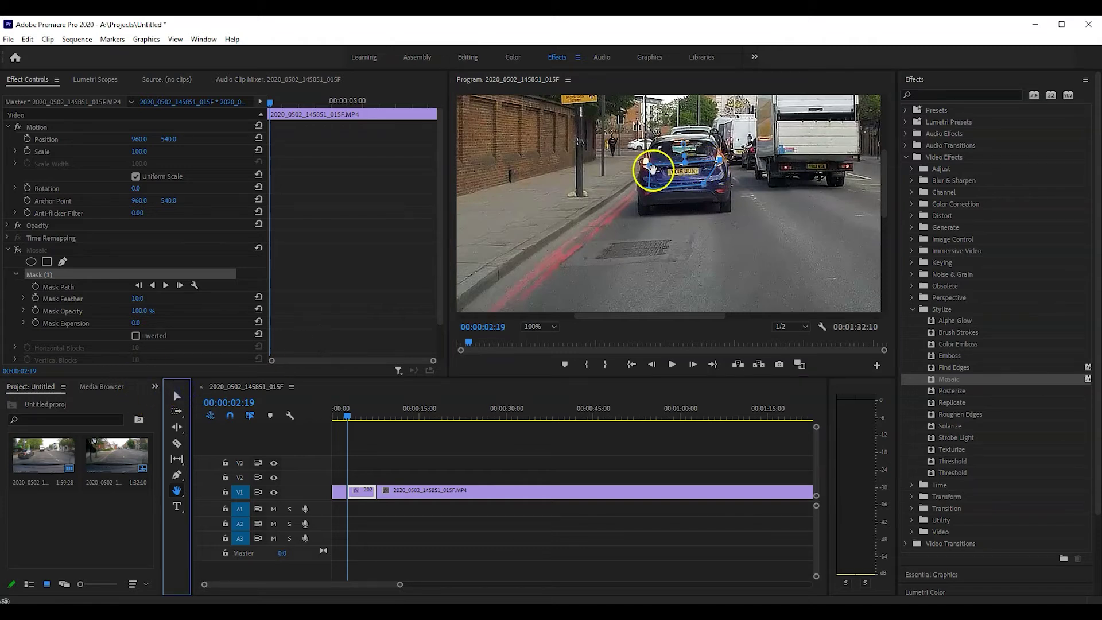
pyautogui.click(177, 396)
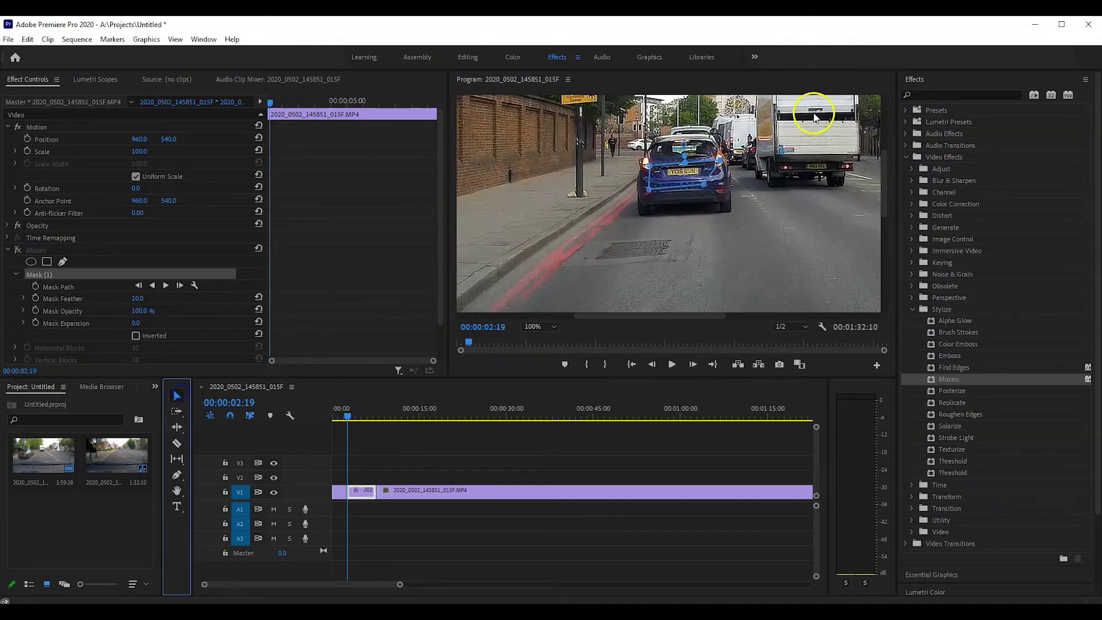
pyautogui.moveTo(714, 154); pyautogui.dragTo(664, 185)
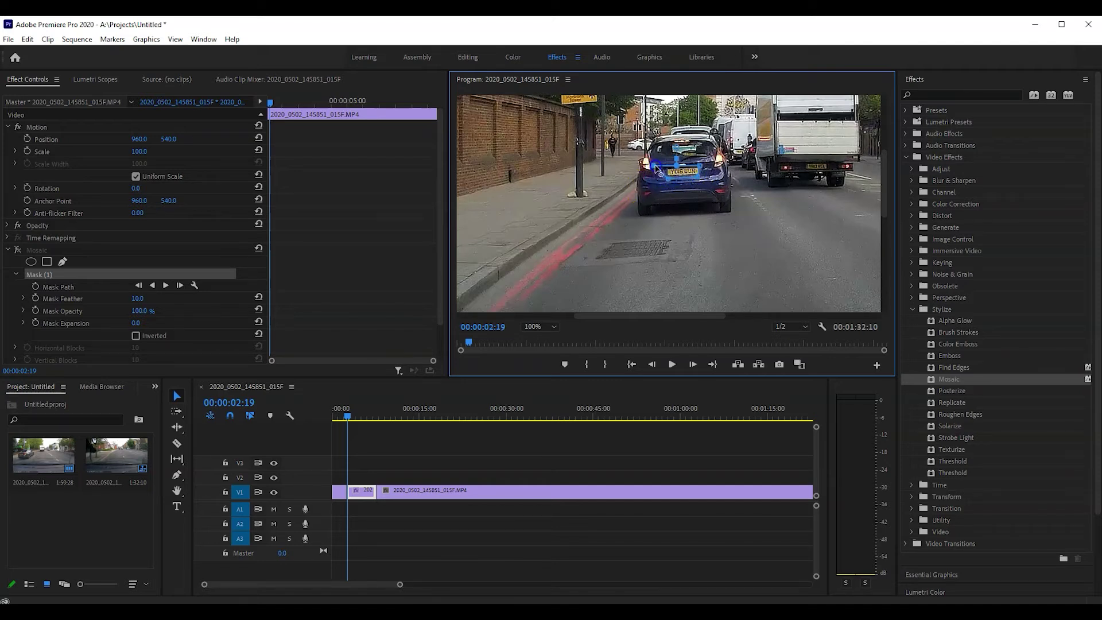
pyautogui.moveTo(661, 169); pyautogui.dragTo(668, 169)
pyautogui.click(447, 218)
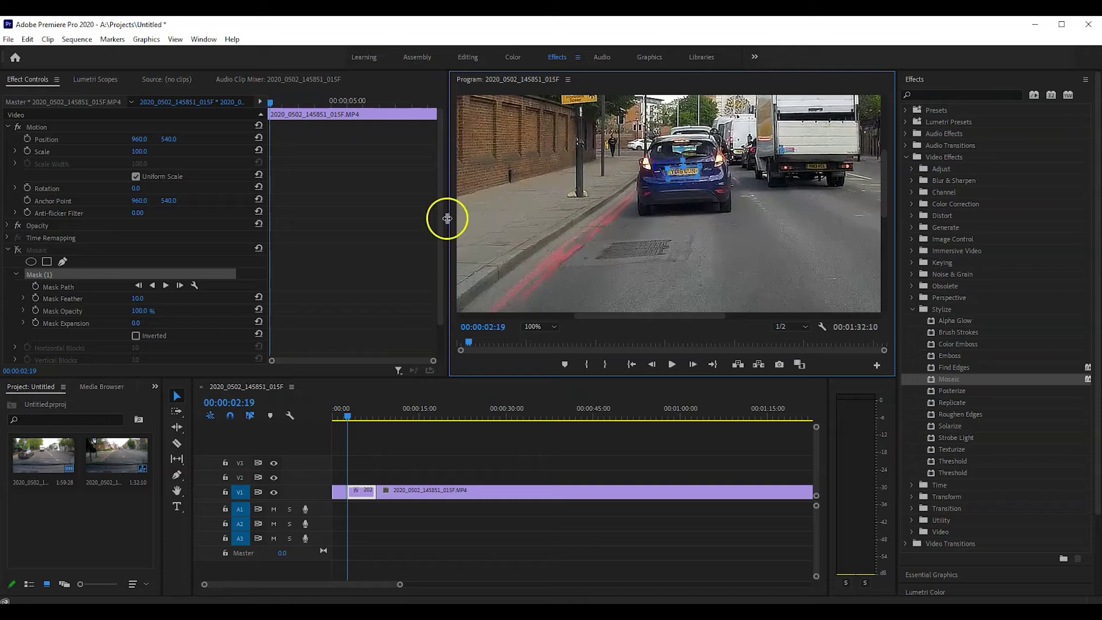
# Turn the Mosaic effect back on and set the program view's zoom level to Fit
pyautogui.click(18, 251)
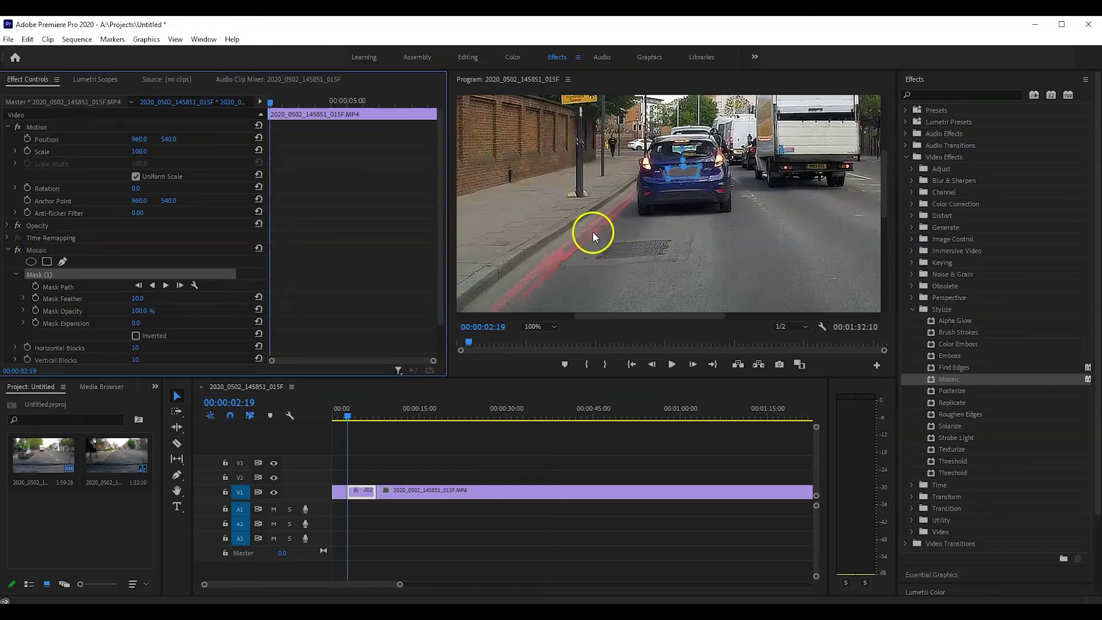
pyautogui.click(555, 327)
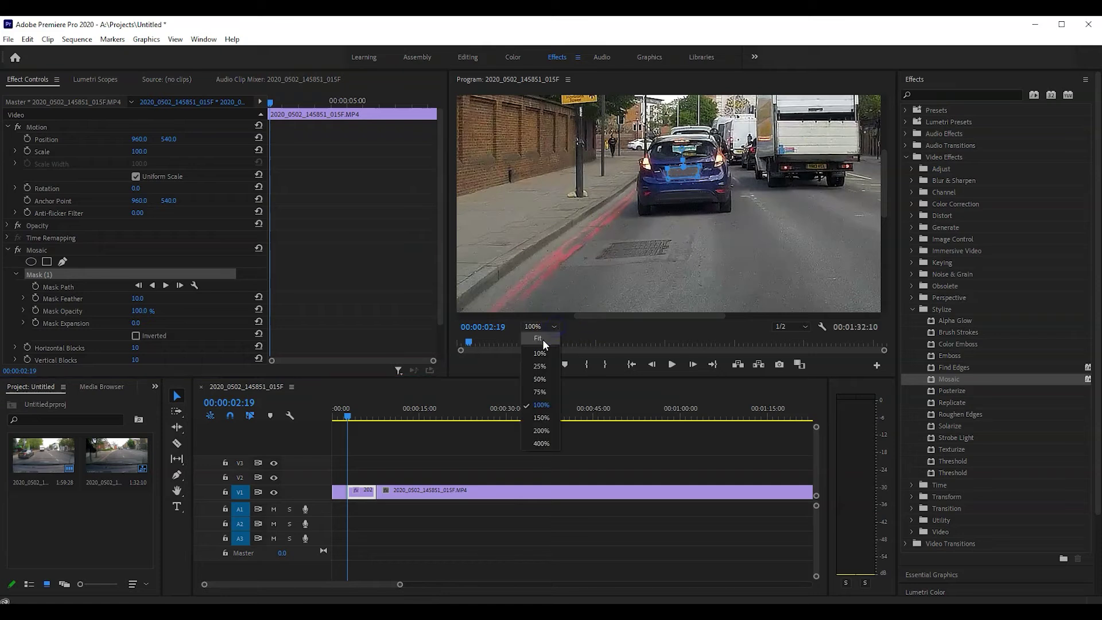
pyautogui.click(543, 339)
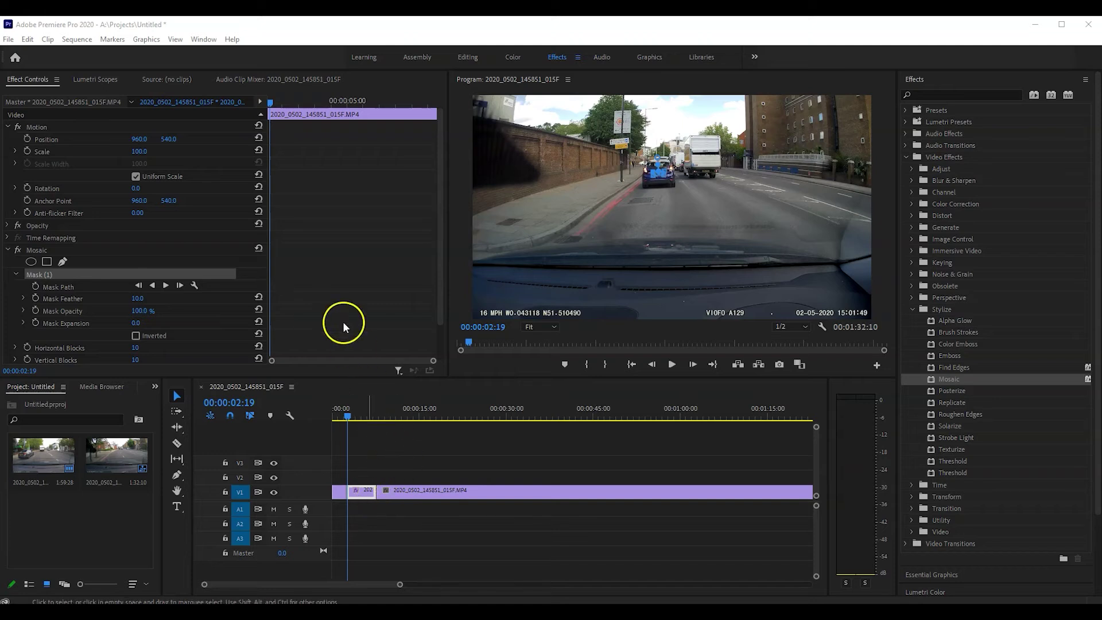
# Track the Mosaic mask forward through the segment and return the playhead to just before the segment's start
pyautogui.click(165, 286)
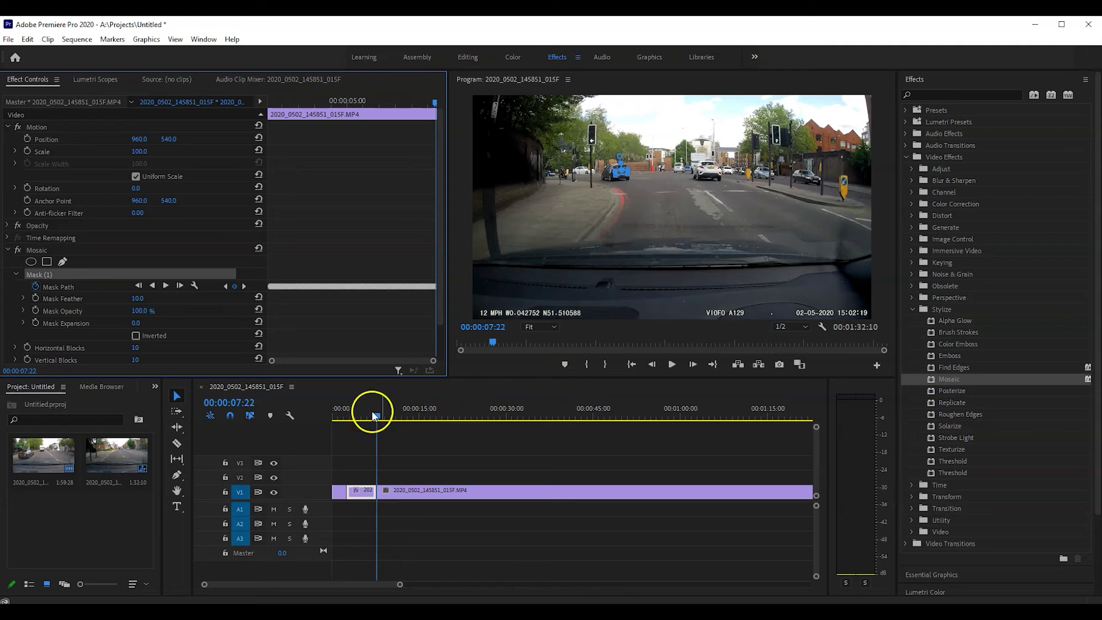
pyautogui.moveTo(376, 424); pyautogui.dragTo(343, 419)
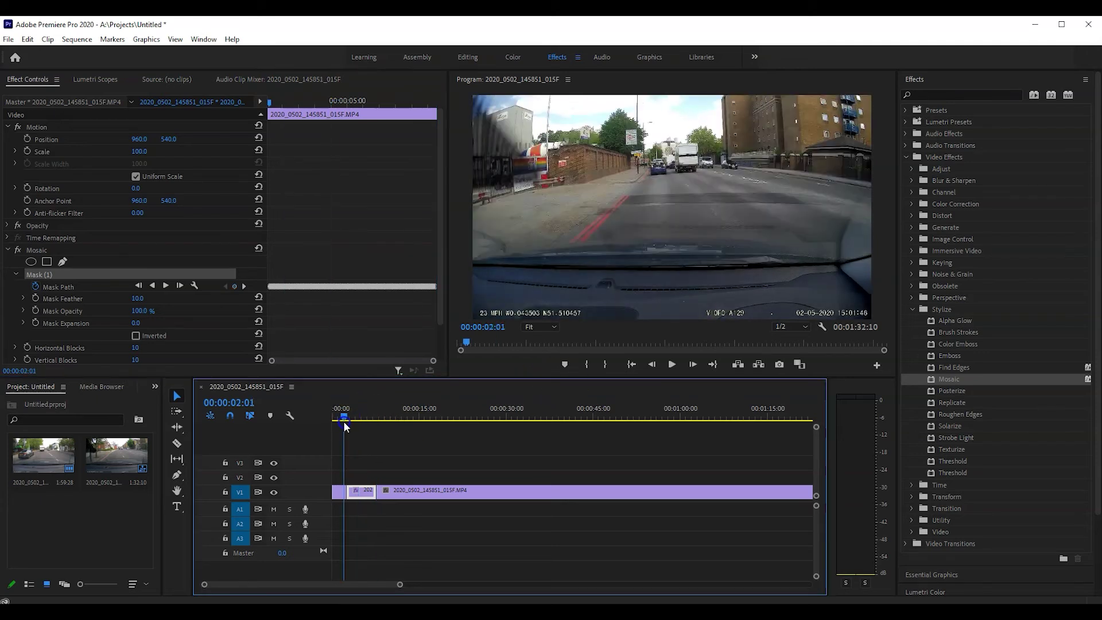